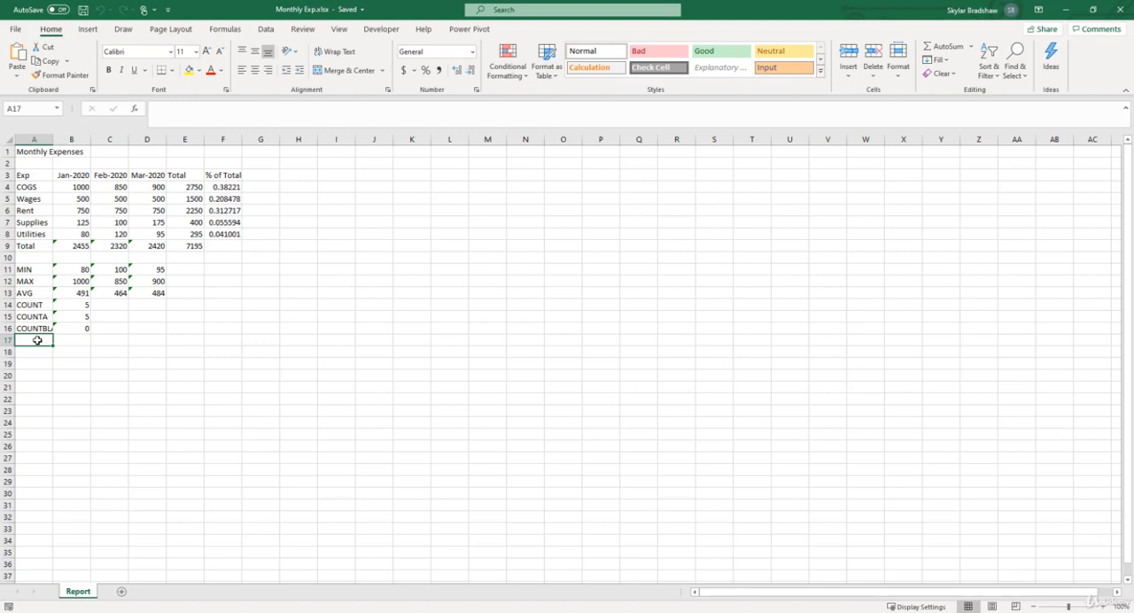
- Check the protection settings of the title cell A1, keeping it locked
{"action": "left_click_drag", "start_coordinate": [73, 175], "coordinate": [141, 232]}
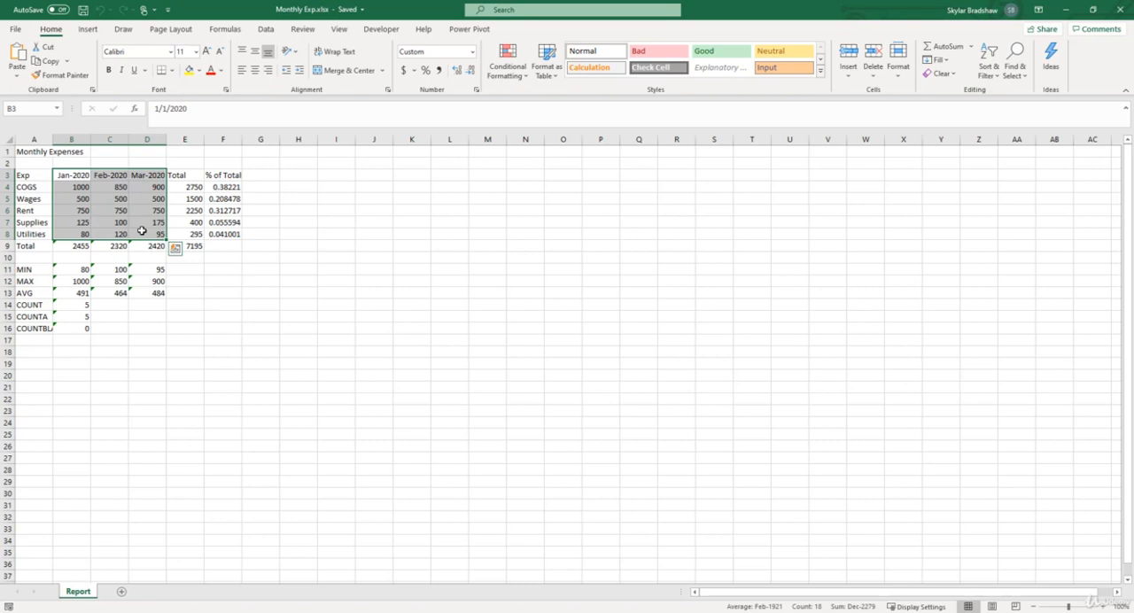
{"action": "left_click", "coordinate": [35, 152]}
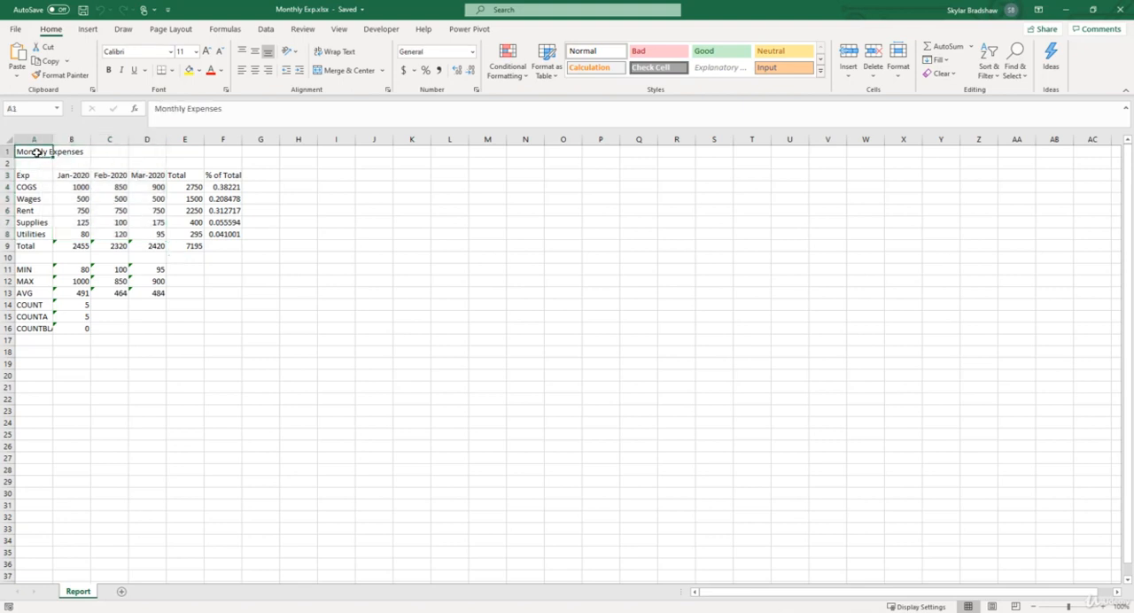
{"action": "right_click", "coordinate": [32, 153]}
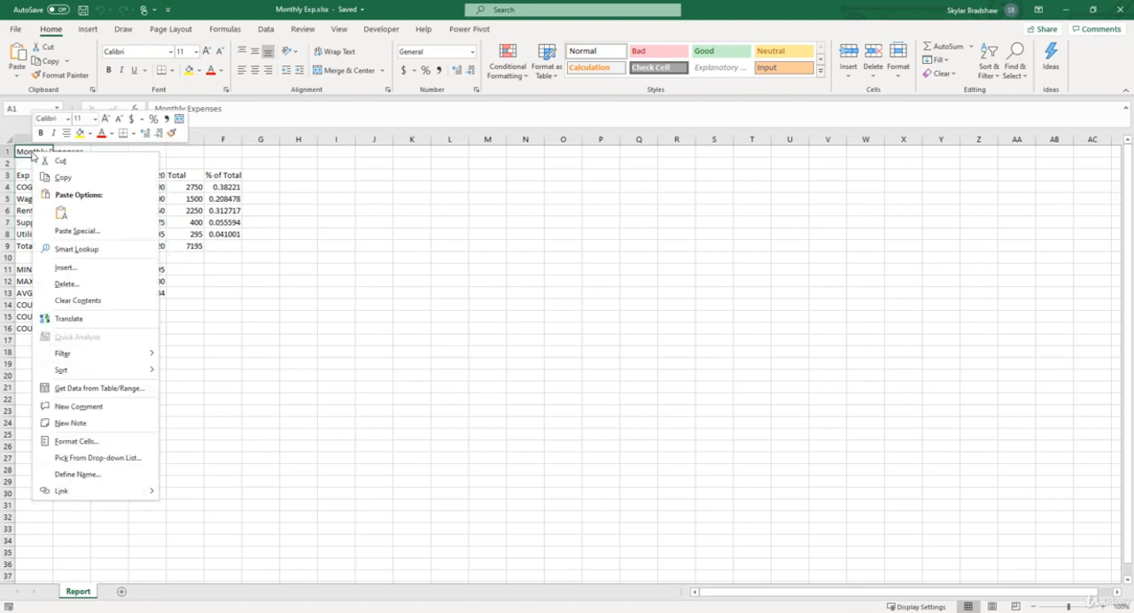
{"action": "left_click", "coordinate": [78, 441]}
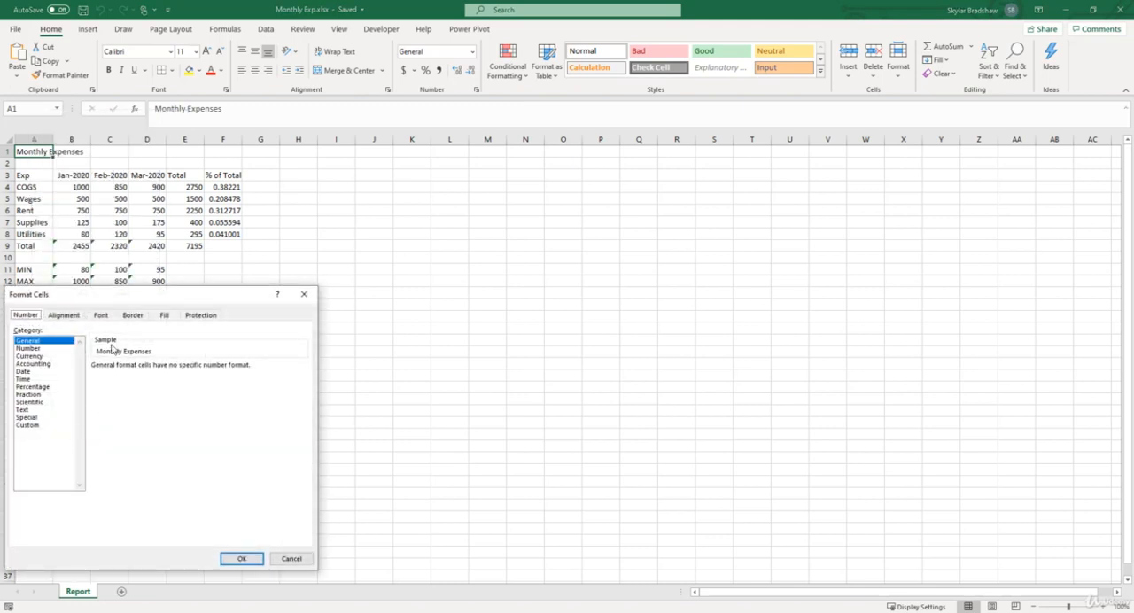
{"action": "left_click_drag", "start_coordinate": [120, 305], "coordinate": [367, 175]}
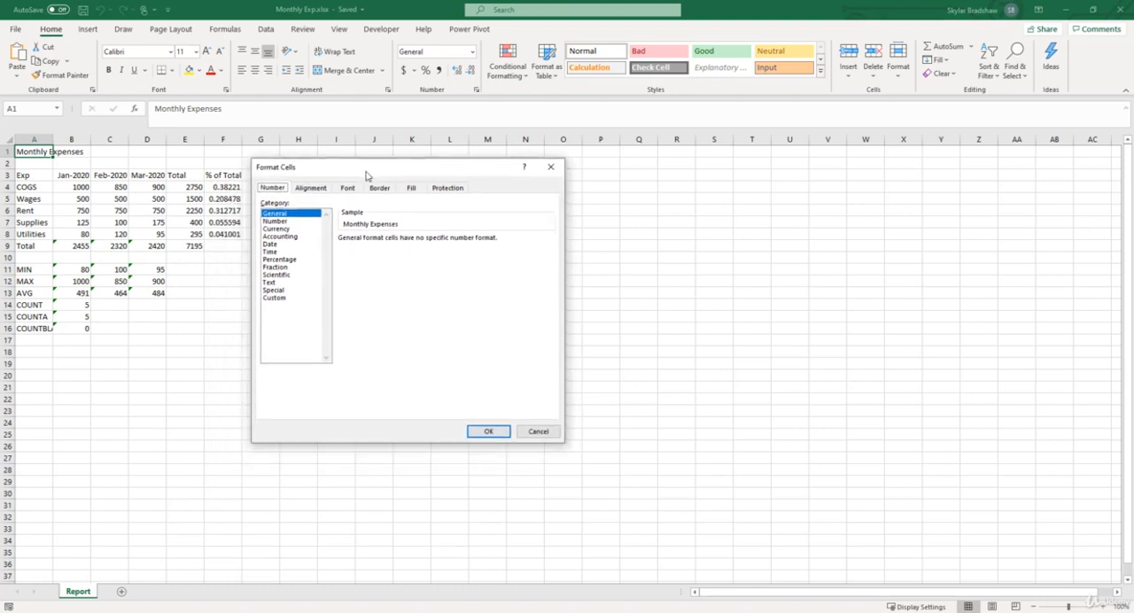
{"action": "left_click", "coordinate": [444, 189]}
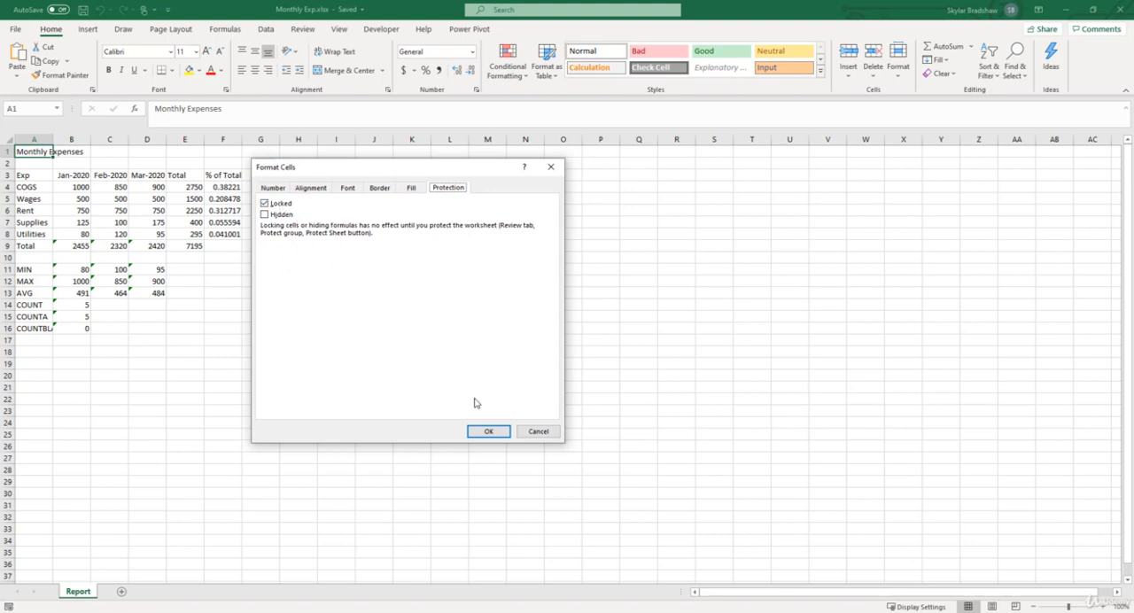
{"action": "left_click", "coordinate": [486, 432]}
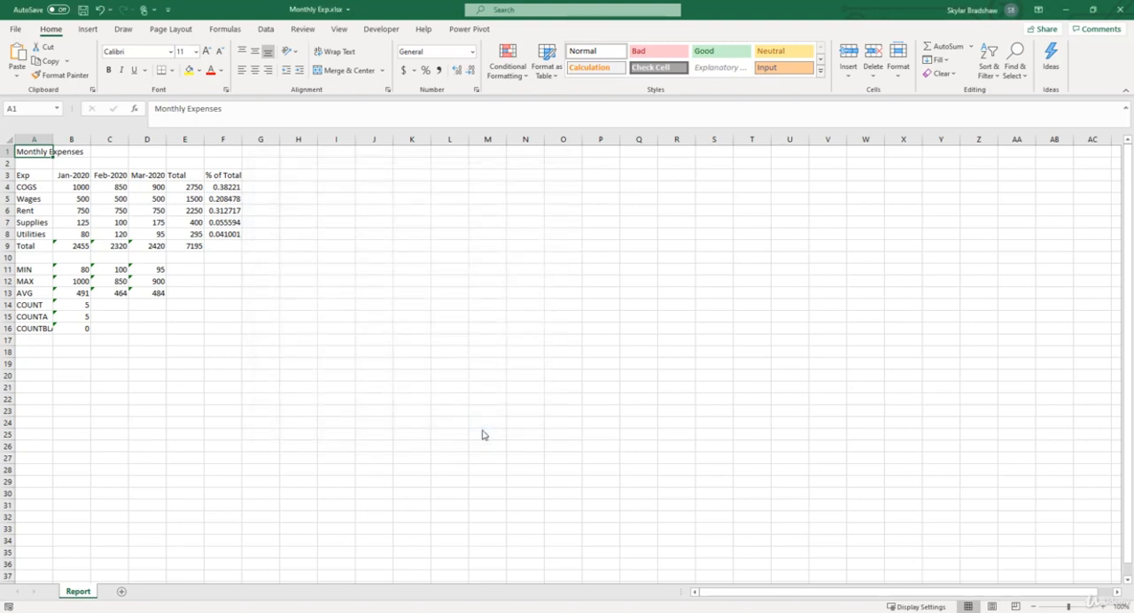
- Protect the Report sheet without a password, allowing only selection of locked and unlocked cells
{"action": "left_click", "coordinate": [302, 29]}
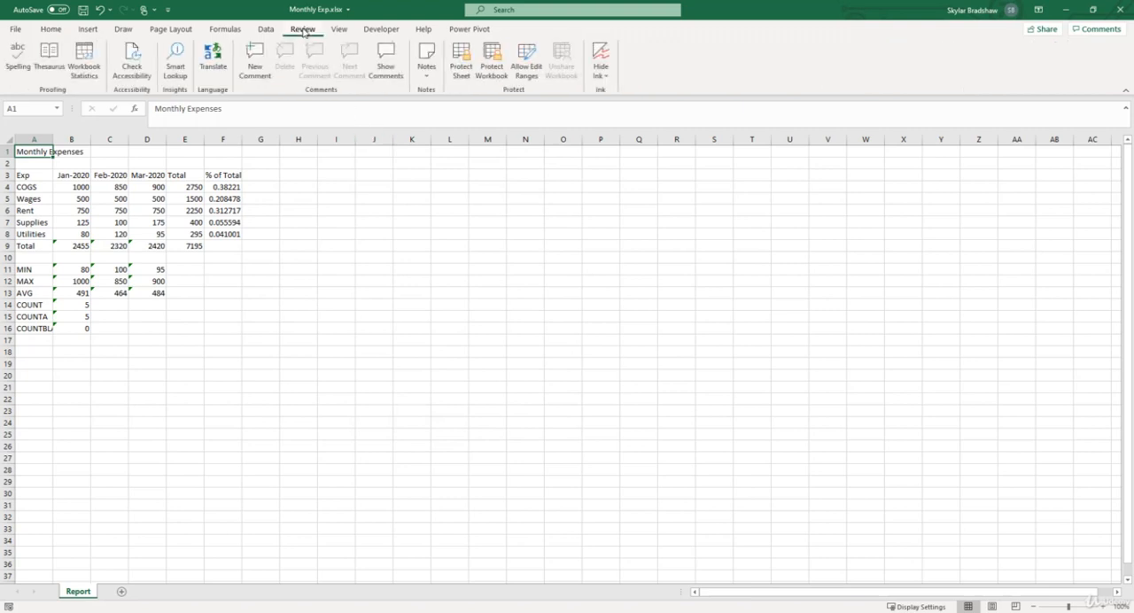
{"action": "left_click", "coordinate": [460, 70]}
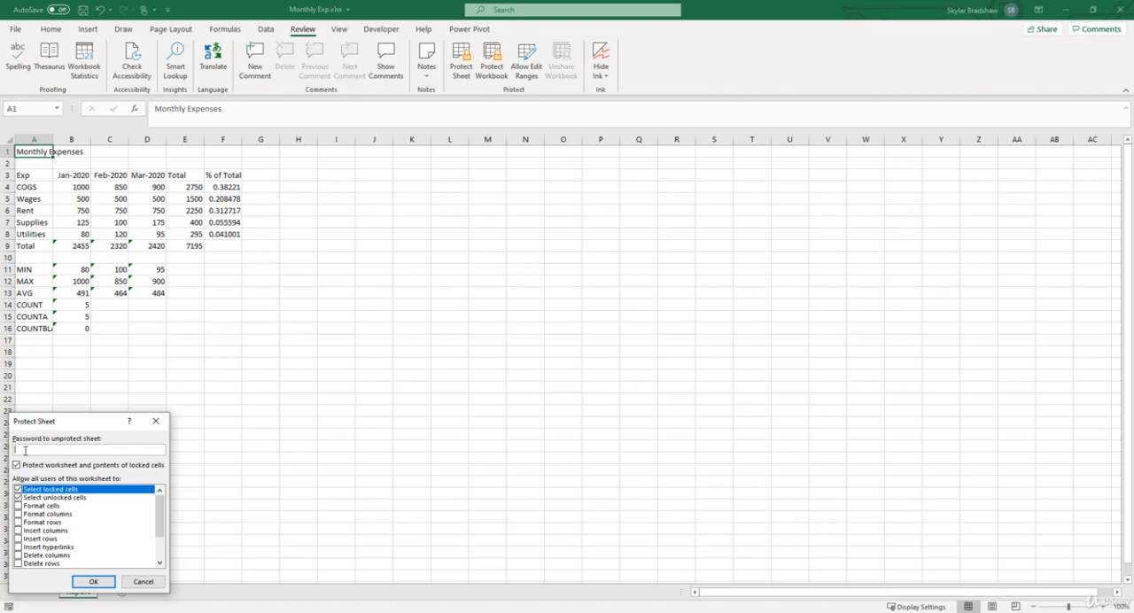
{"action": "left_click", "coordinate": [89, 582]}
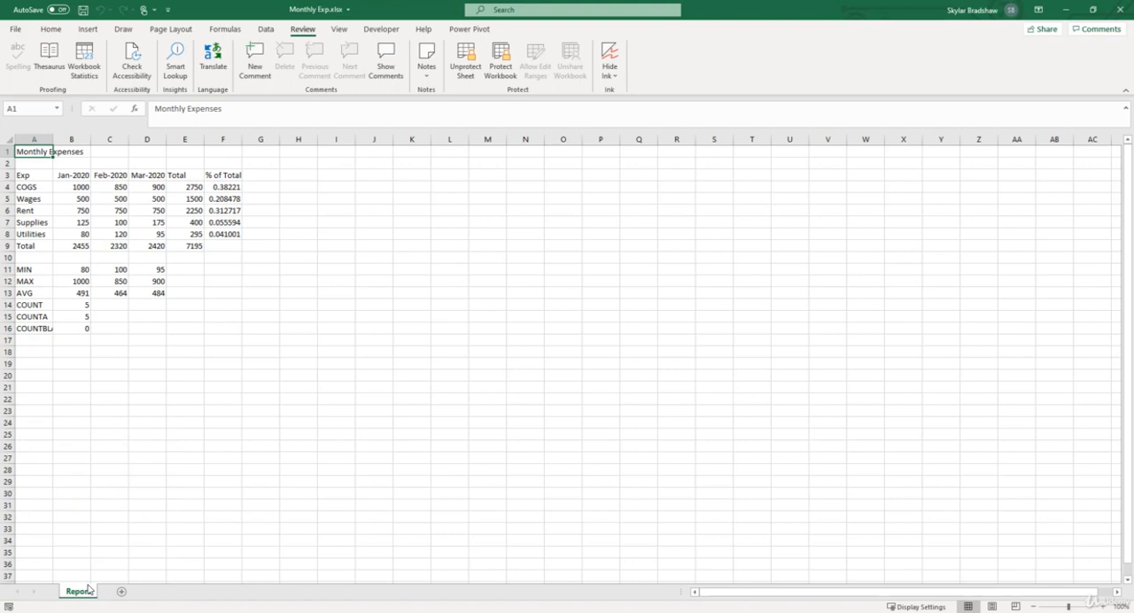
- Test the sheet protection by trying to edit title cell A1 and the January COGS value in B4
{"action": "double_click", "coordinate": [36, 152]}
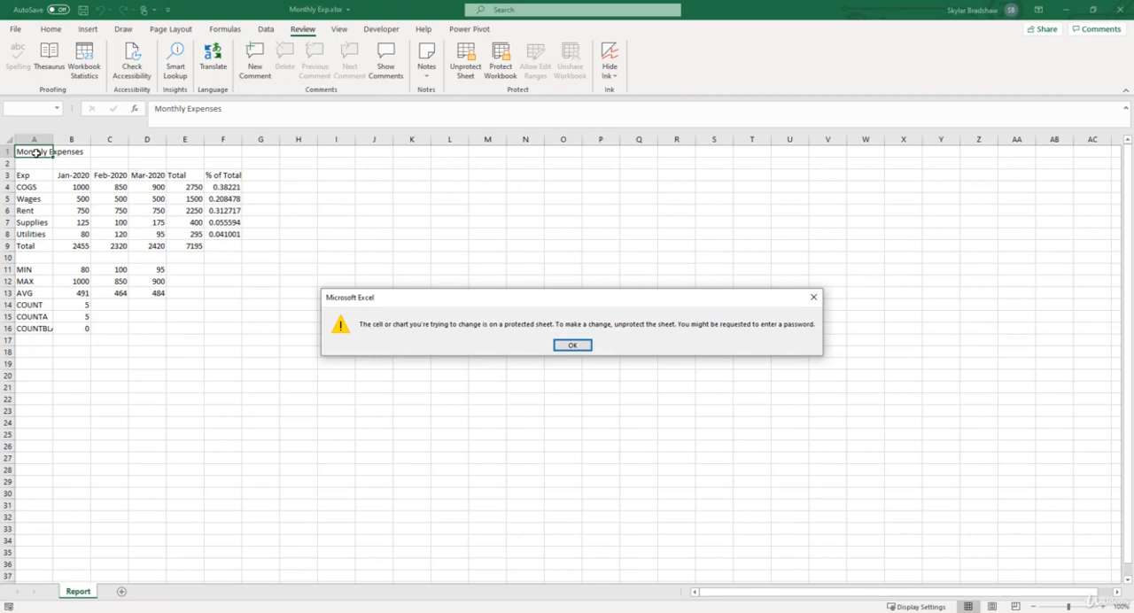
{"action": "left_click", "coordinate": [567, 346]}
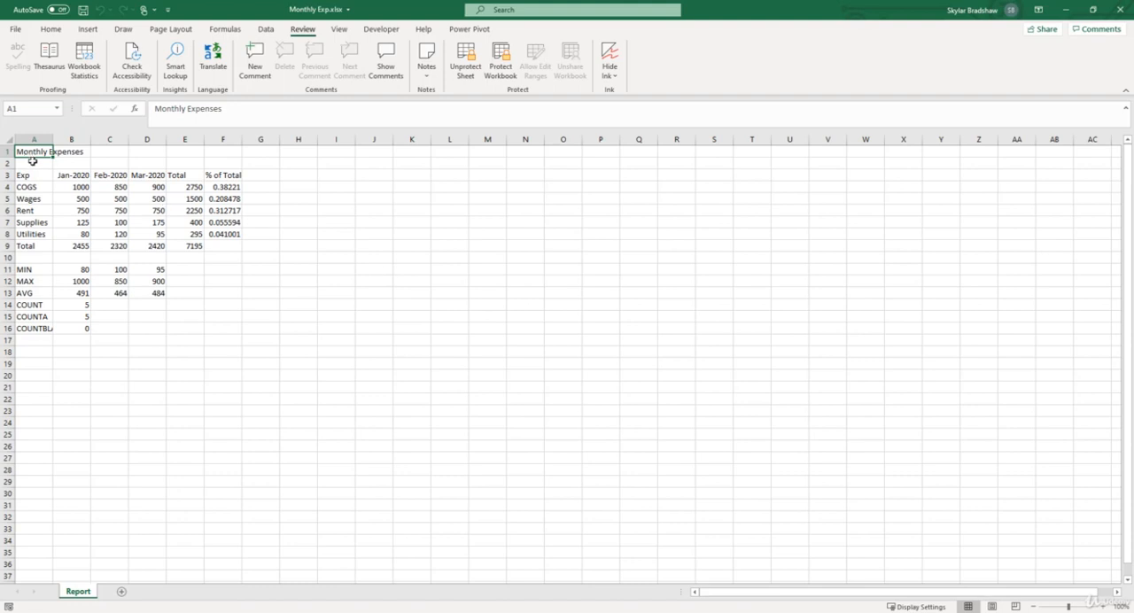
{"action": "left_click", "coordinate": [61, 188]}
{"action": "double_click", "coordinate": [62, 188]}
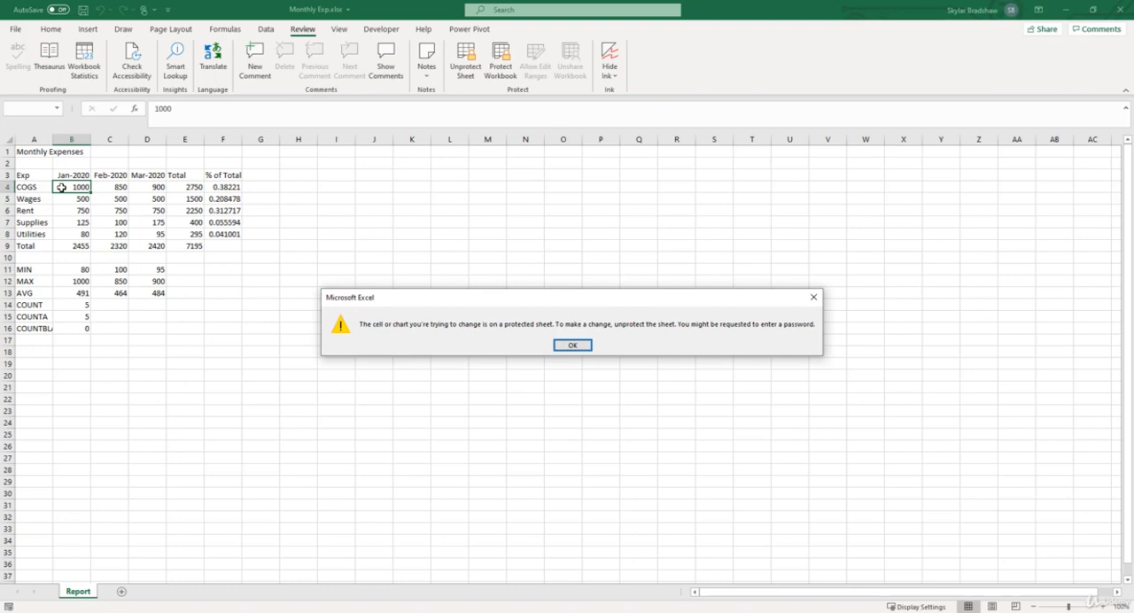
{"action": "left_click", "coordinate": [572, 345]}
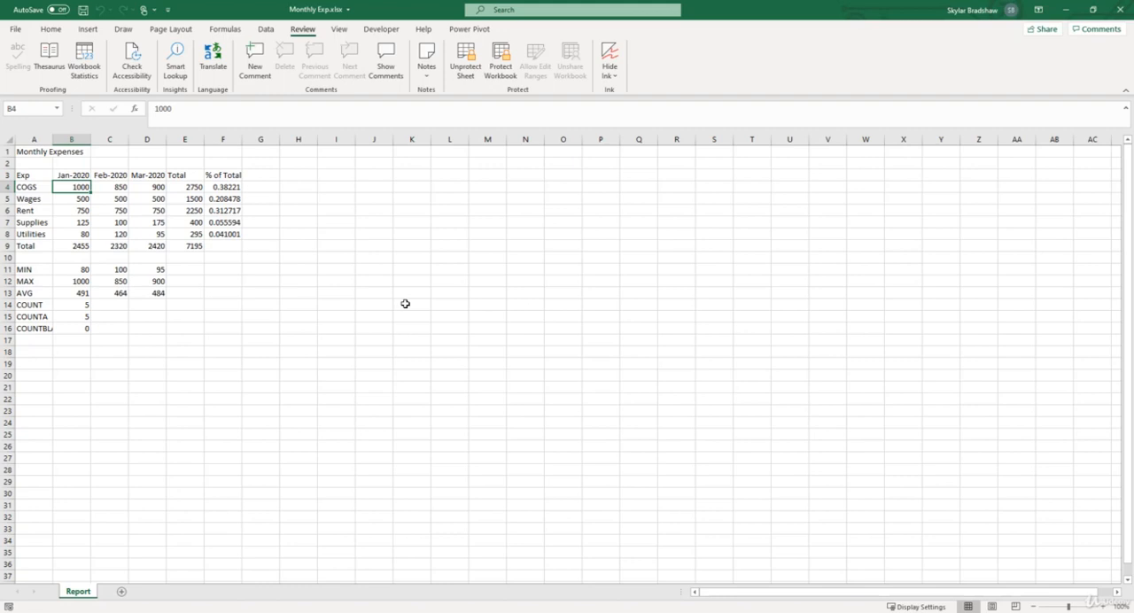
- Select the monthly data range B3:D8 and unprotect the sheet
{"action": "key", "text": "Up"}
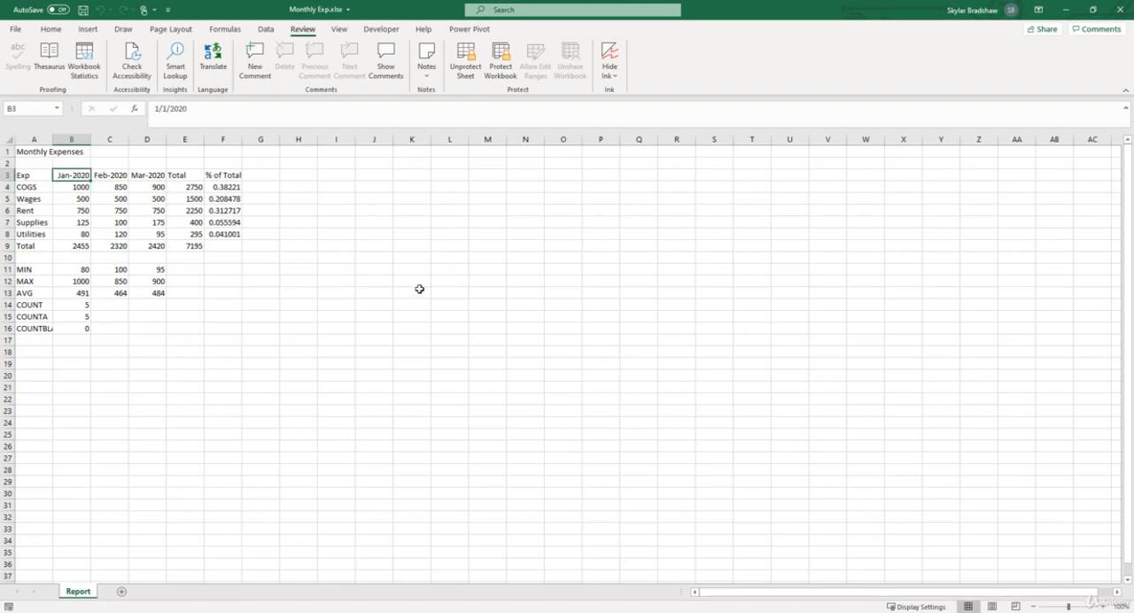
{"action": "left_click_drag", "start_coordinate": [72, 175], "coordinate": [143, 232]}
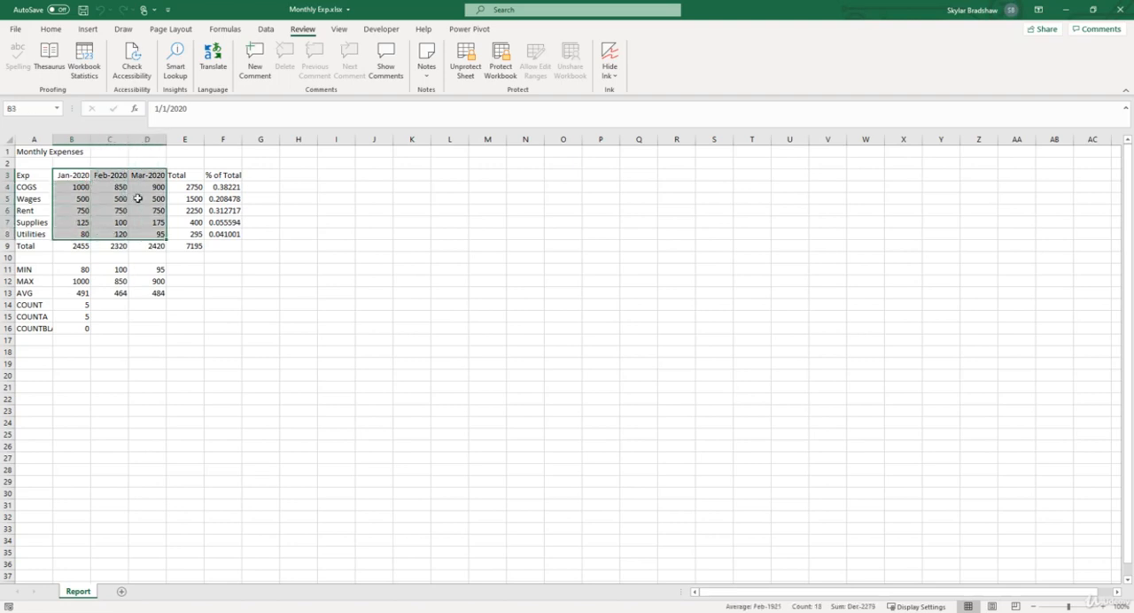
{"action": "right_click", "coordinate": [139, 198]}
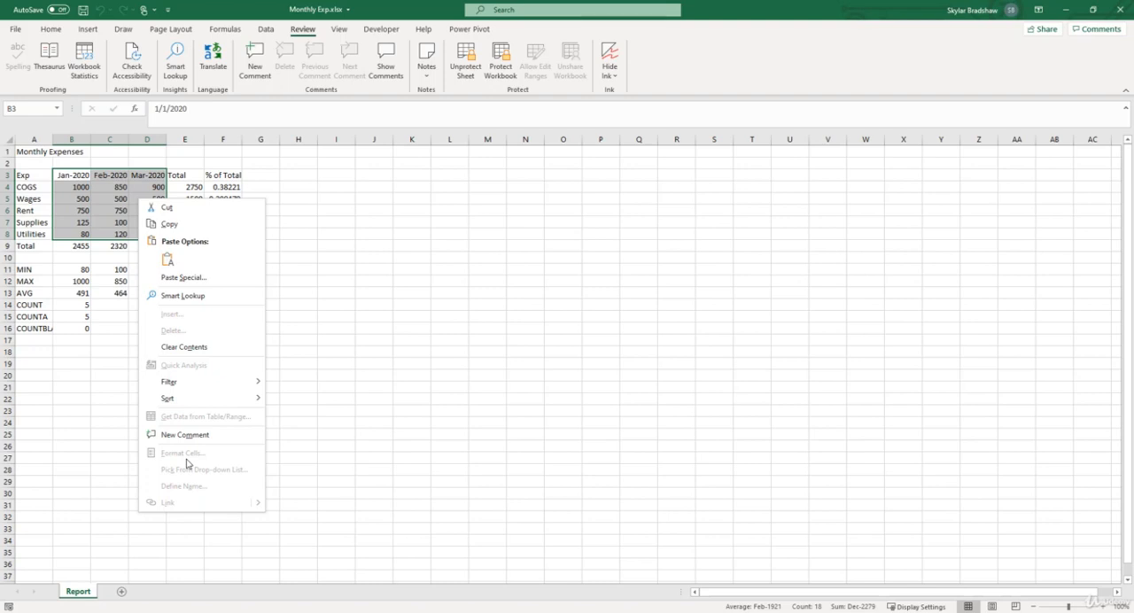
{"action": "left_click", "coordinate": [474, 71]}
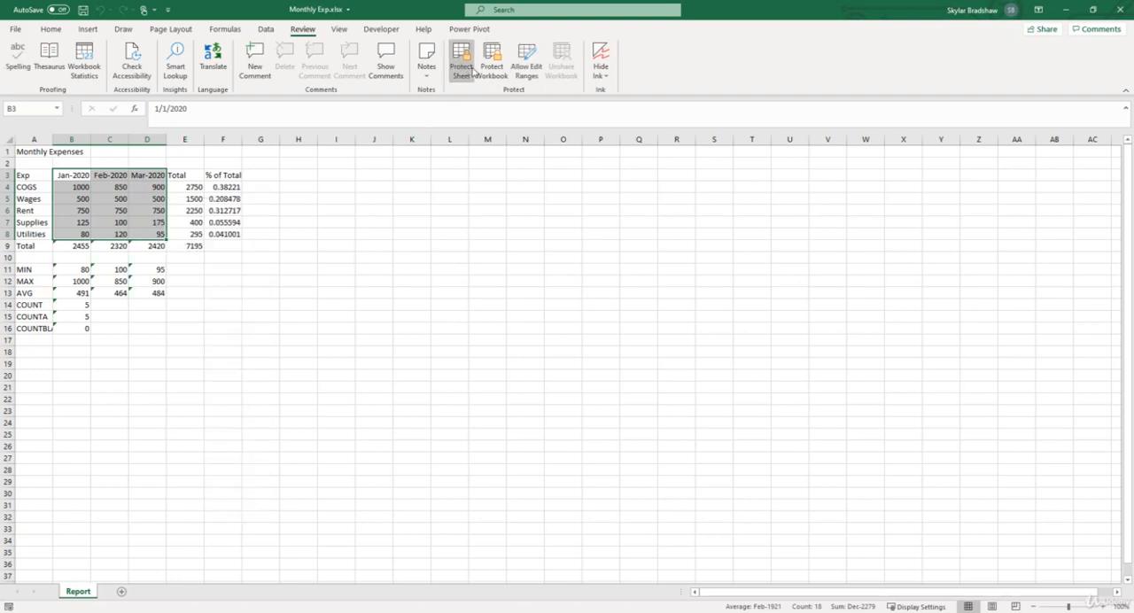
- Unlock the cells B3:D8, and protect the sheet without a password, allowing selection of locked and unlocked cells
{"action": "right_click", "coordinate": [144, 199]}
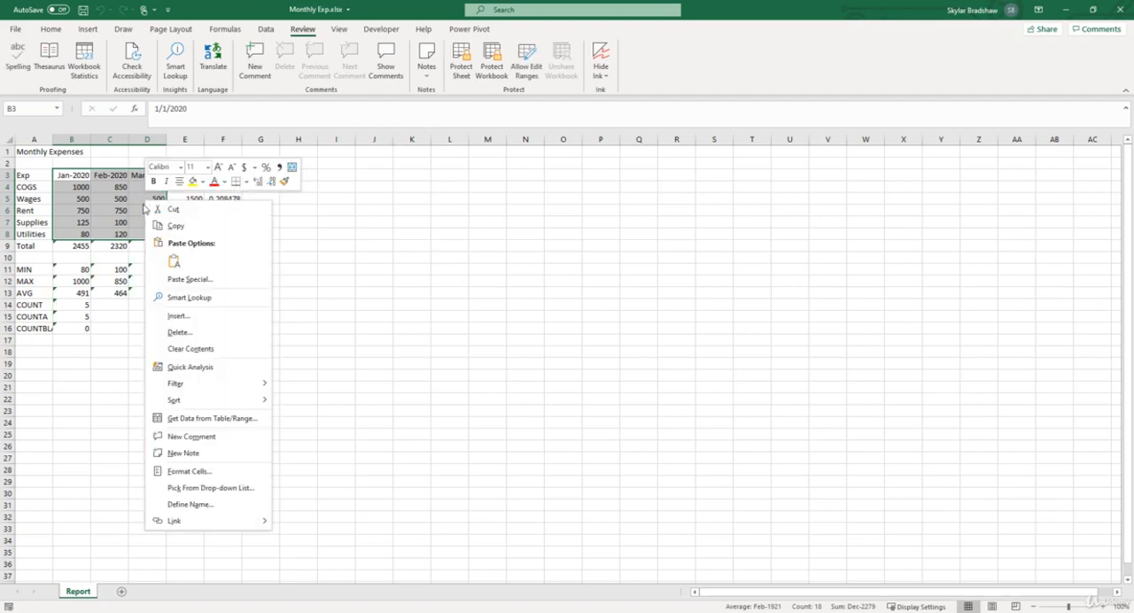
{"action": "left_click", "coordinate": [188, 472]}
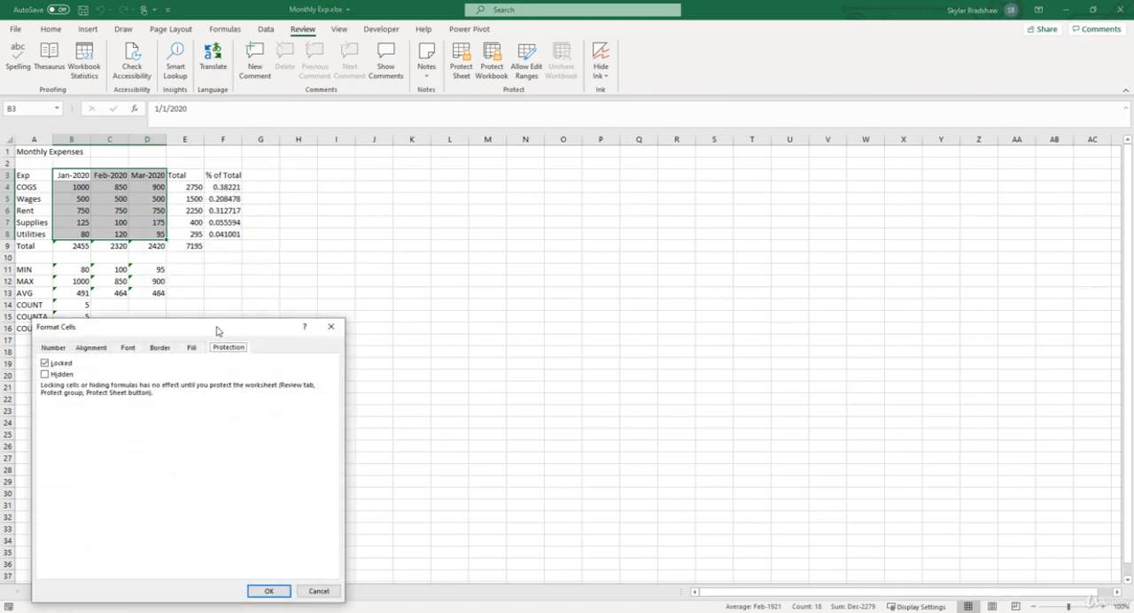
{"action": "left_click", "coordinate": [45, 364]}
{"action": "left_click", "coordinate": [272, 591]}
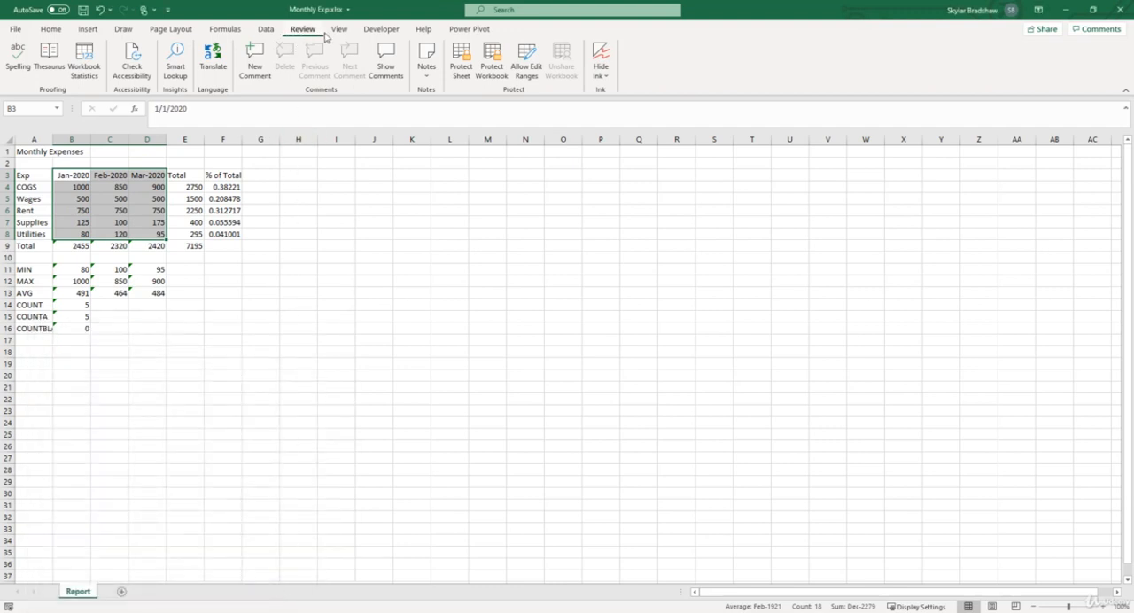
{"action": "left_click", "coordinate": [460, 64]}
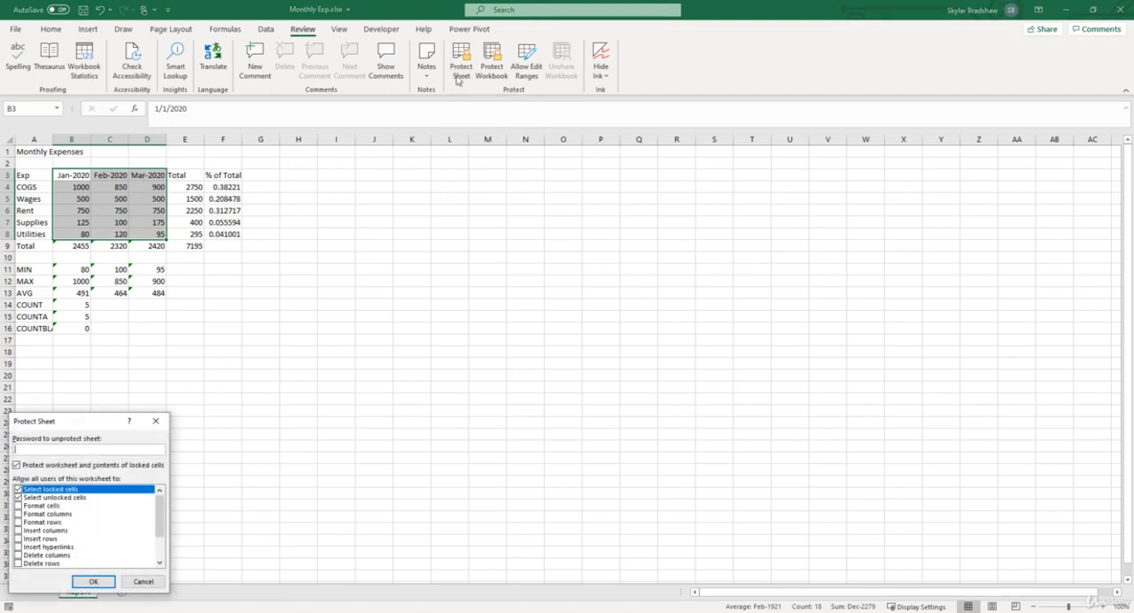
{"action": "left_click", "coordinate": [104, 581]}
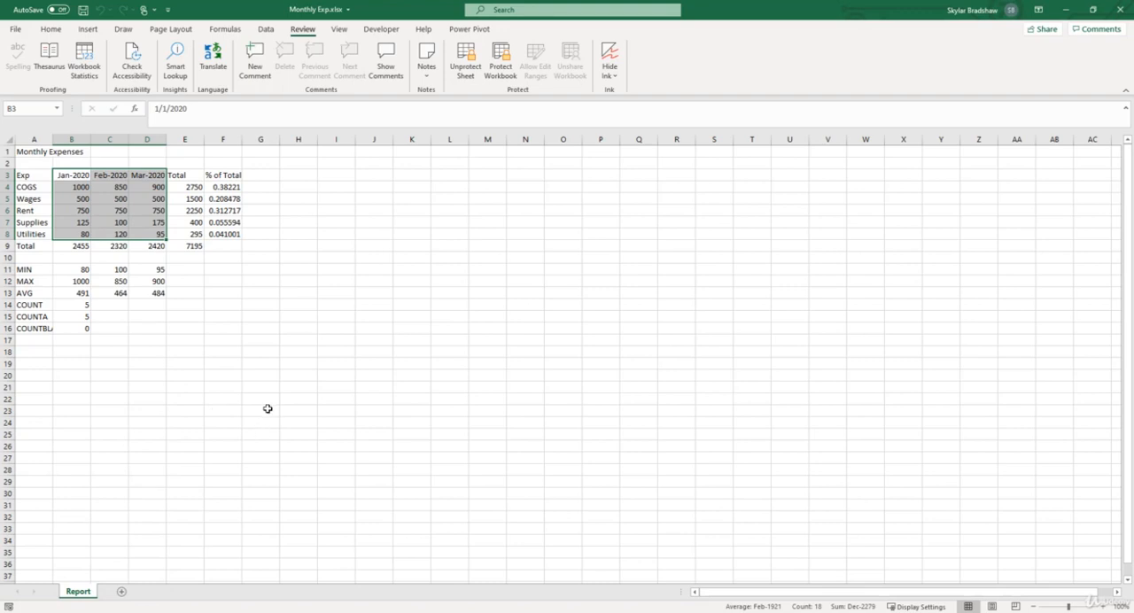
- Try to edit the locked title cell A1 on the protected sheet
{"action": "left_click", "coordinate": [40, 152]}
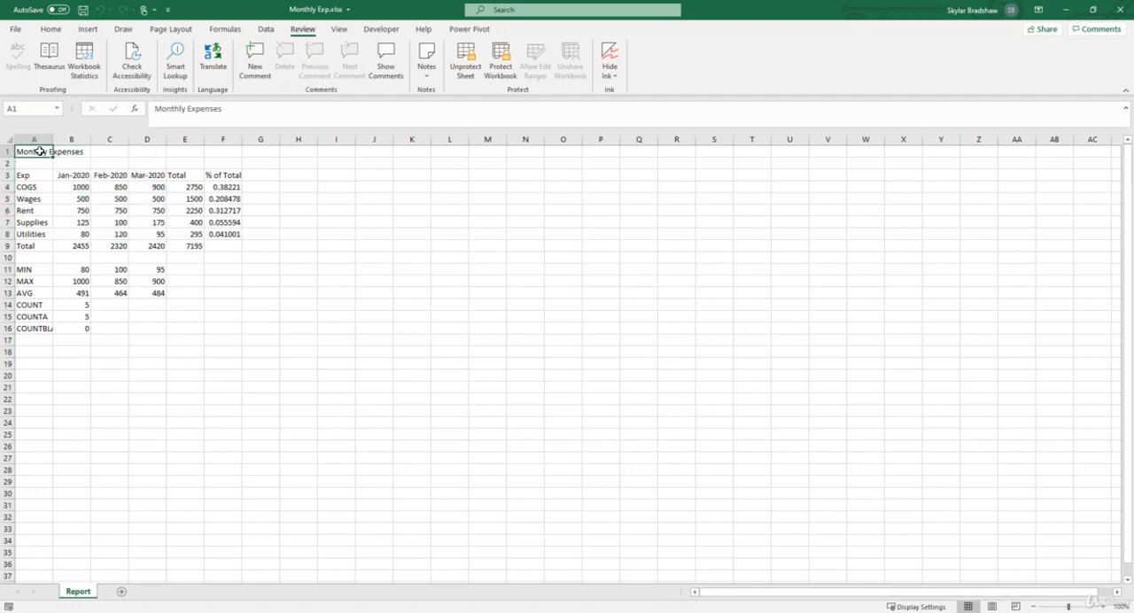
{"action": "double_click", "coordinate": [40, 152]}
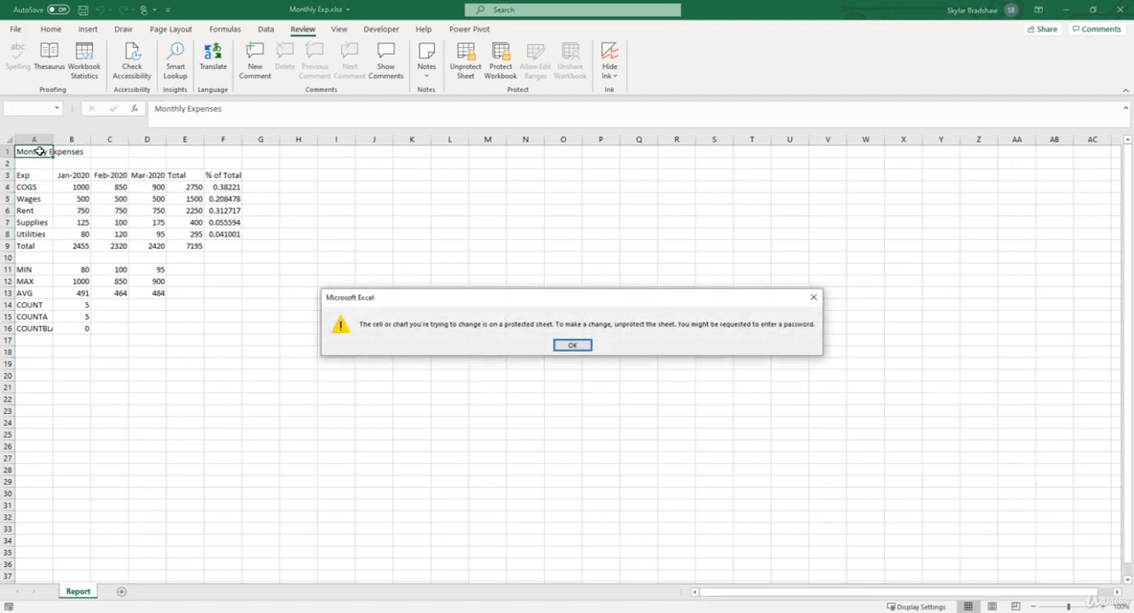
{"action": "left_click", "coordinate": [555, 343]}
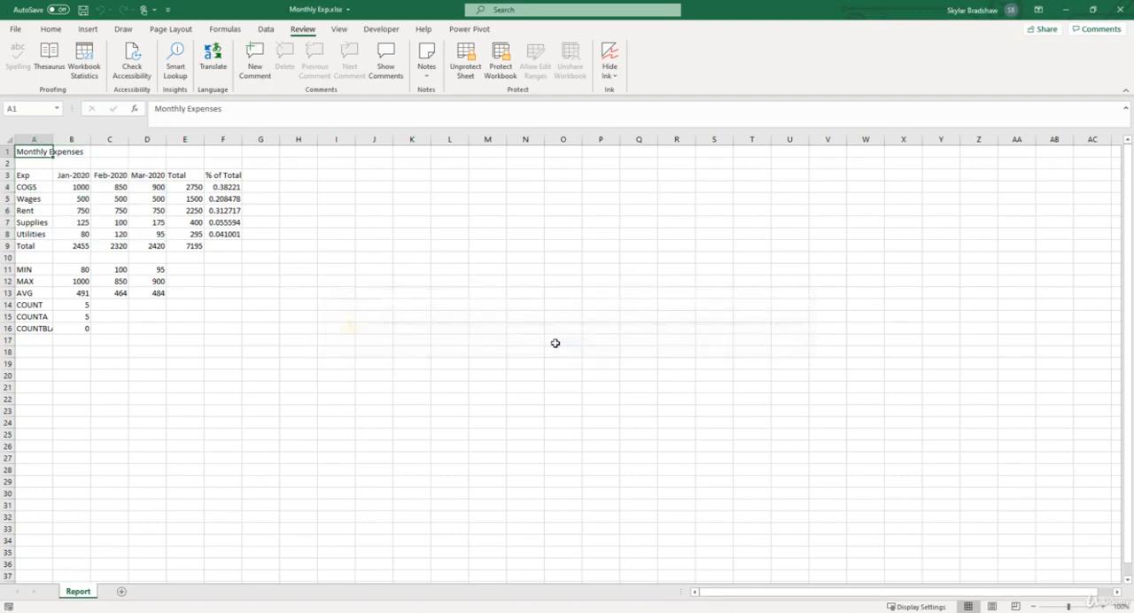
- Set the January COGS value in the unlocked cell B4 to 2000
{"action": "left_click", "coordinate": [69, 189]}
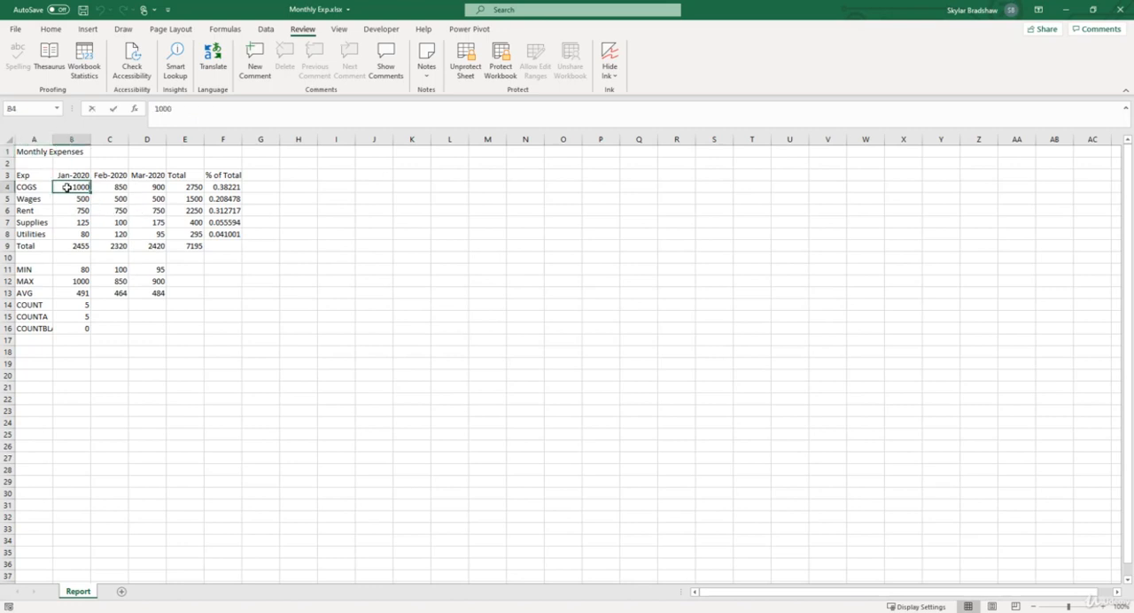
{"action": "key", "text": "Delete"}
{"action": "type", "text": "2"}
{"action": "key", "text": "Return"}
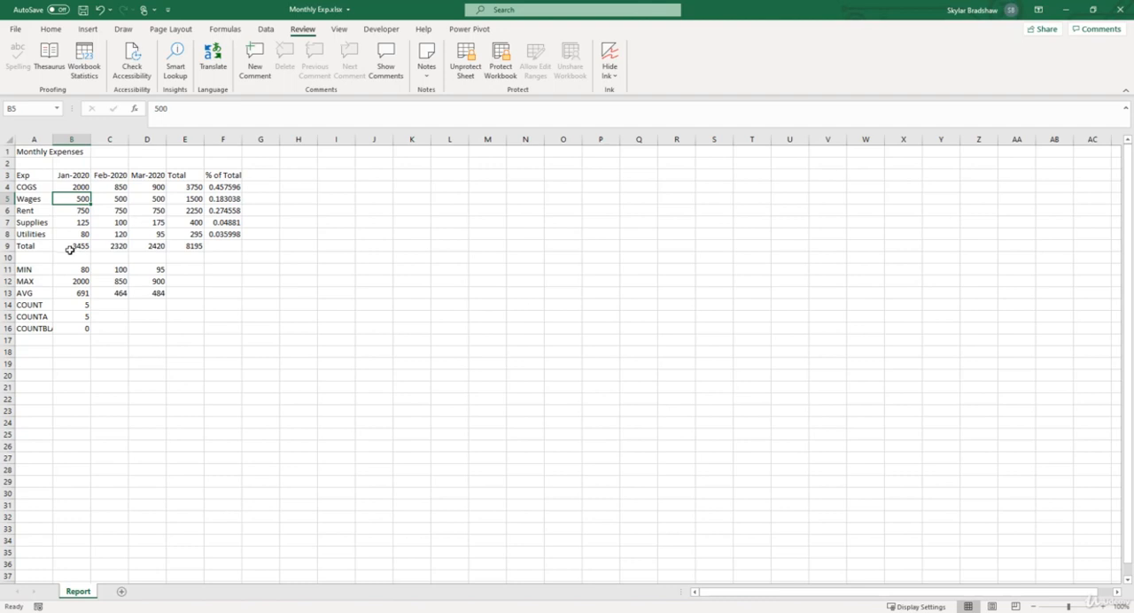
- Try to edit the January total formula in the locked cell B9
{"action": "left_click", "coordinate": [70, 246]}
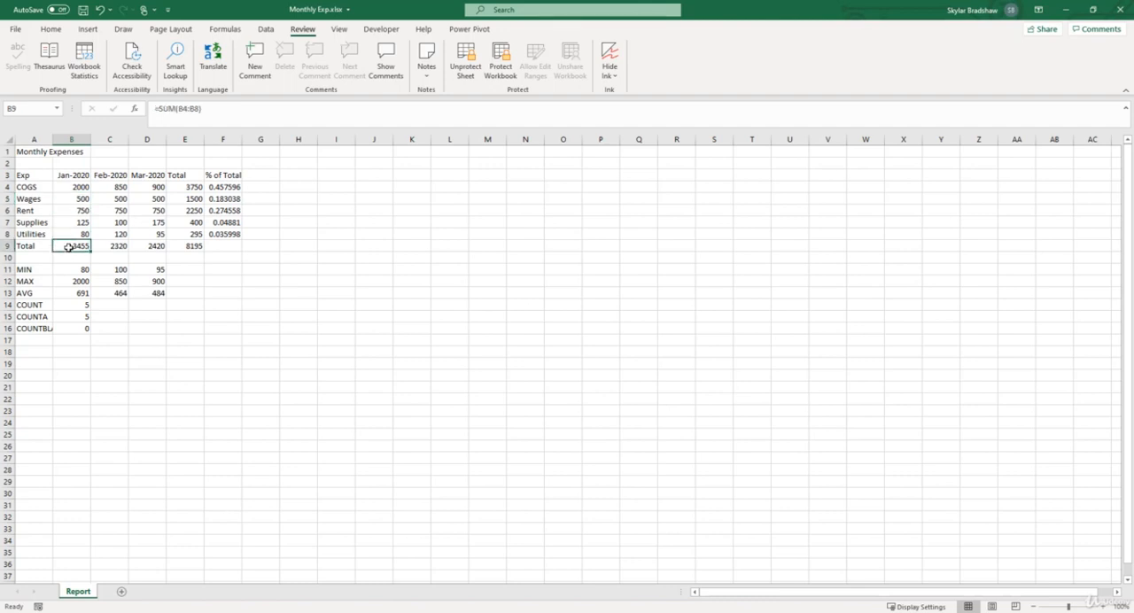
{"action": "double_click", "coordinate": [69, 247]}
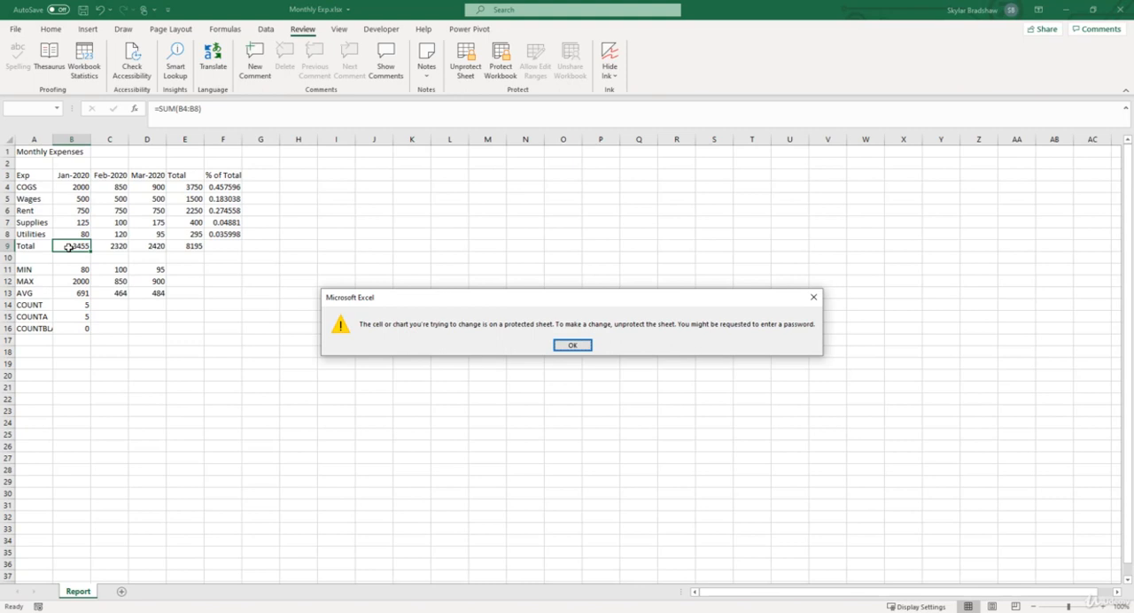
{"action": "left_click", "coordinate": [571, 345]}
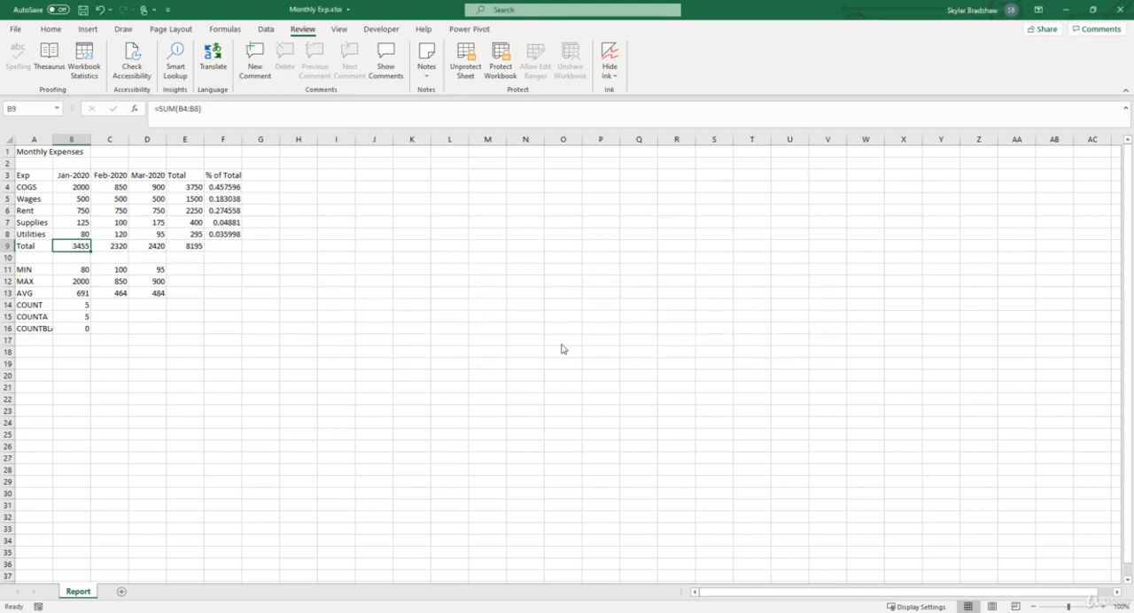